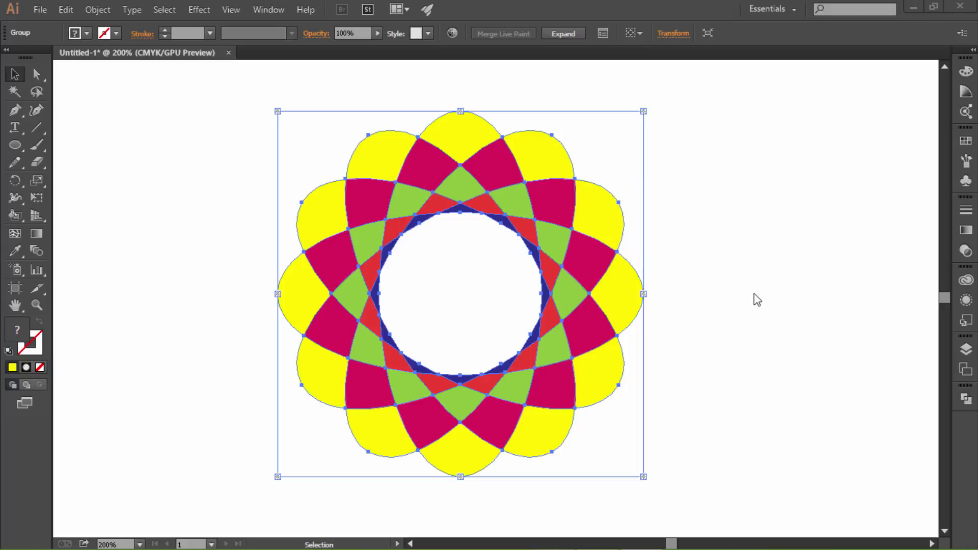
- Hide Layer 1 holding the finished flower and add a new empty layer
click(966, 349)
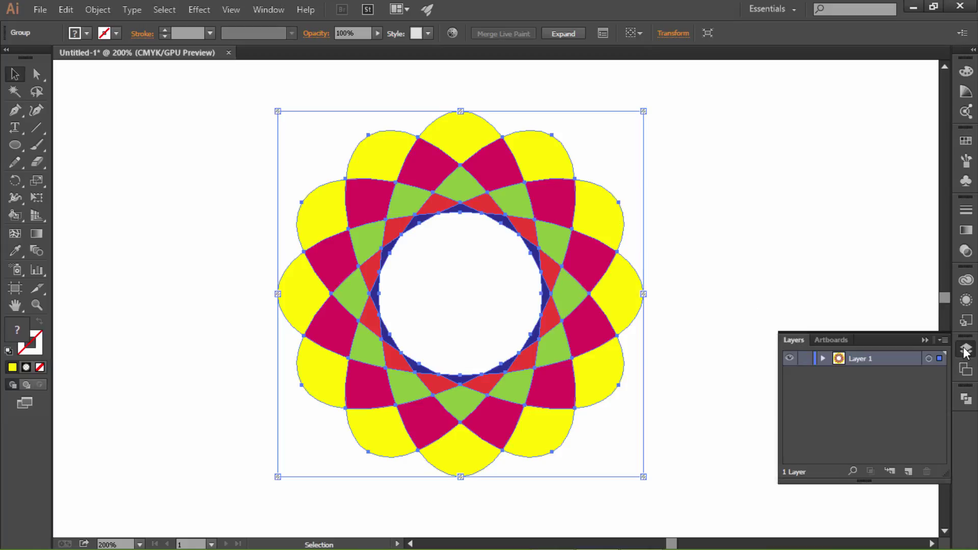
click(792, 358)
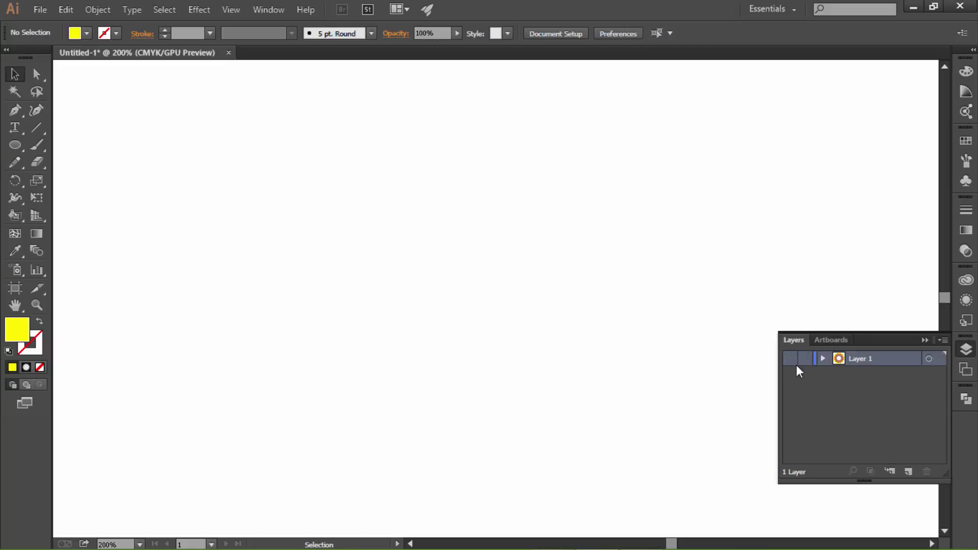
click(908, 471)
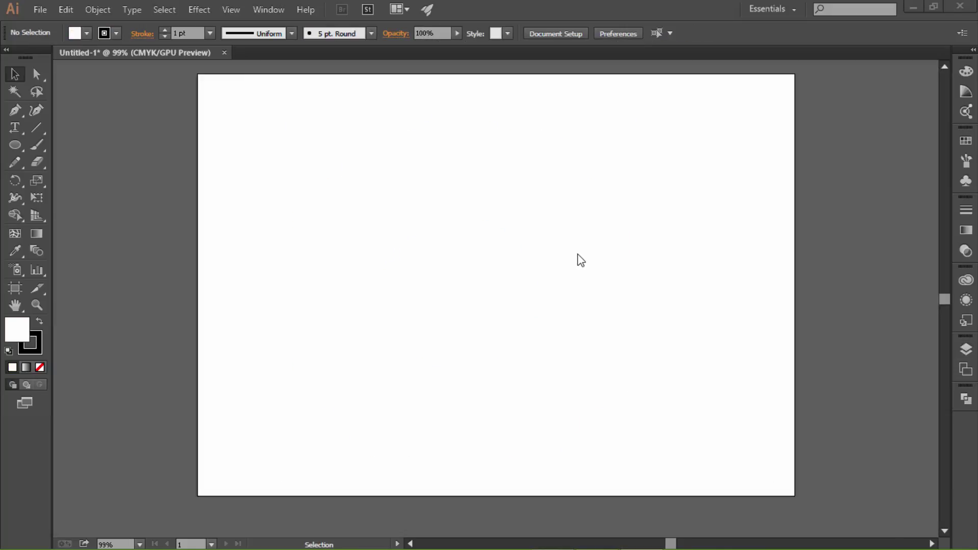
- Draw an ellipse 40 mm wide and 90 mm tall with the Ellipse tool
click(10, 148)
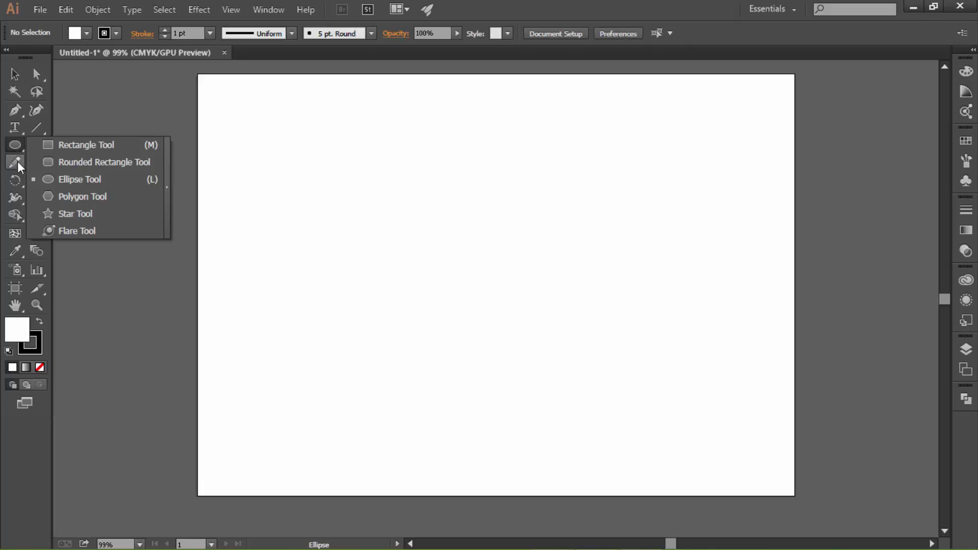
click(75, 185)
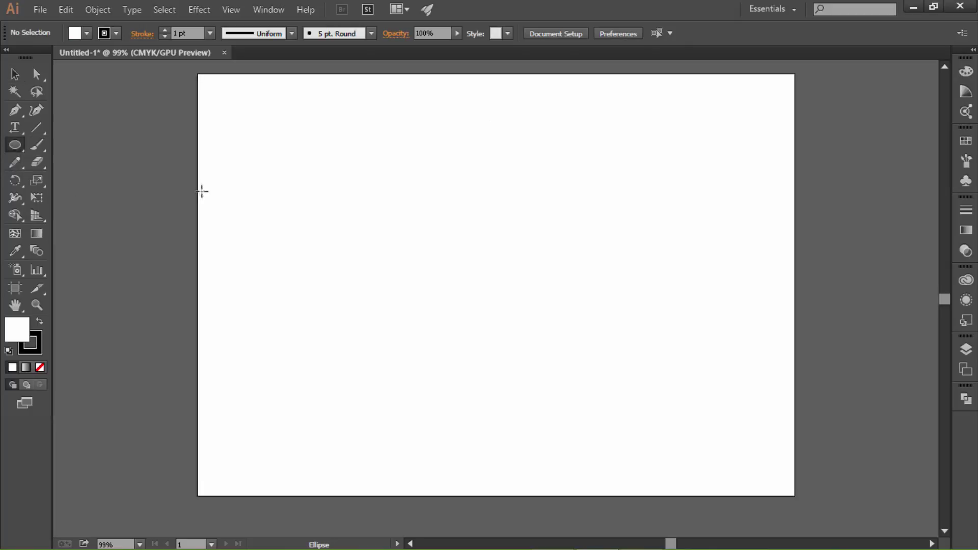
click(494, 241)
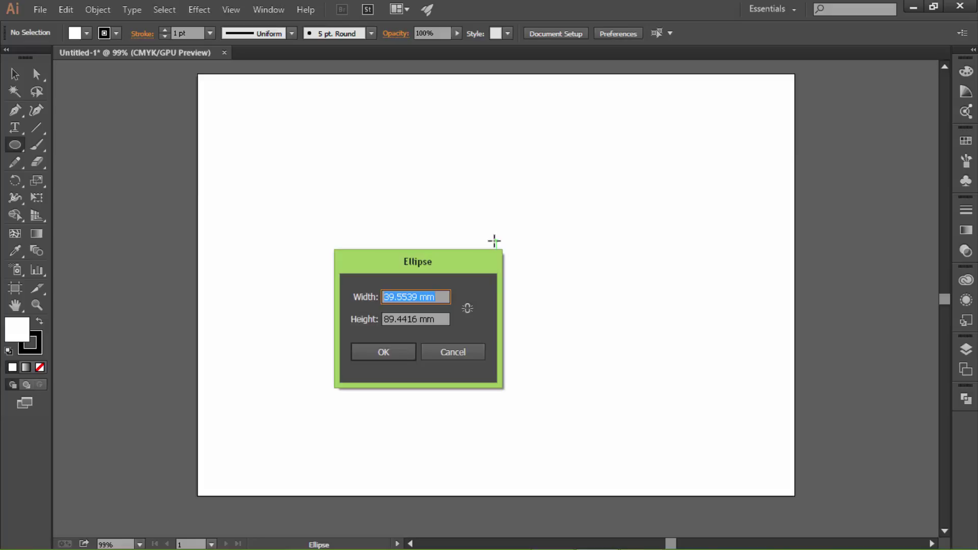
text(40)
key(Tab)
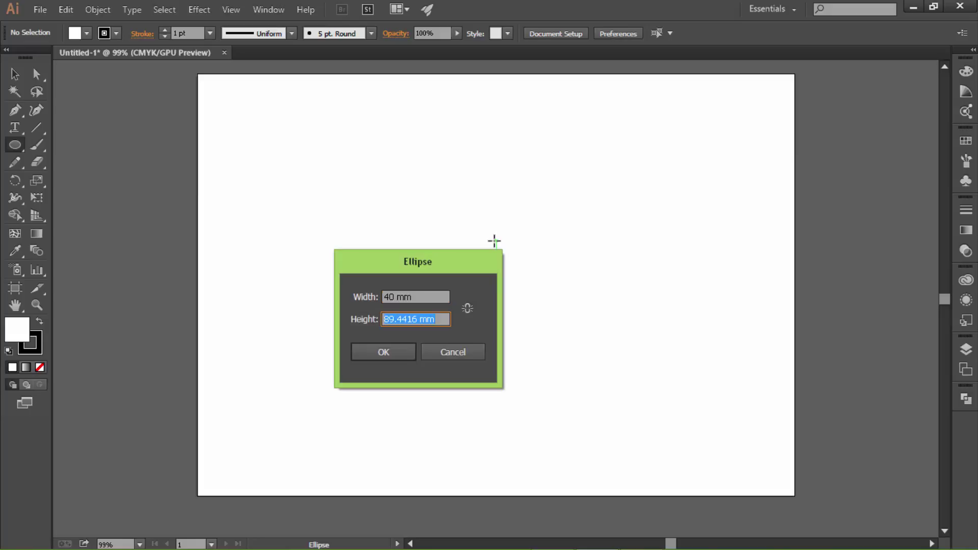
text(90)
click(393, 358)
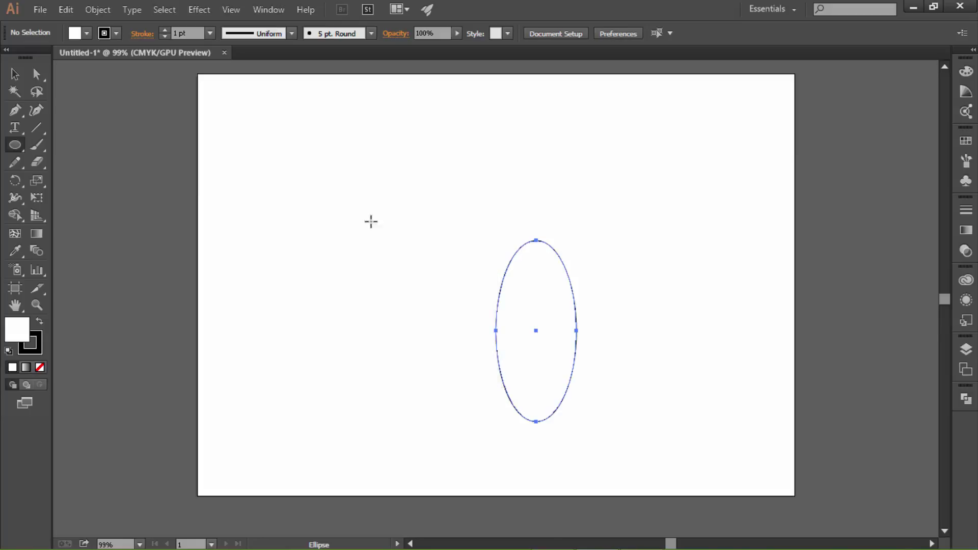
- Move the ellipse up and left, then set its stroke to None and its fill to dark blue
click(13, 77)
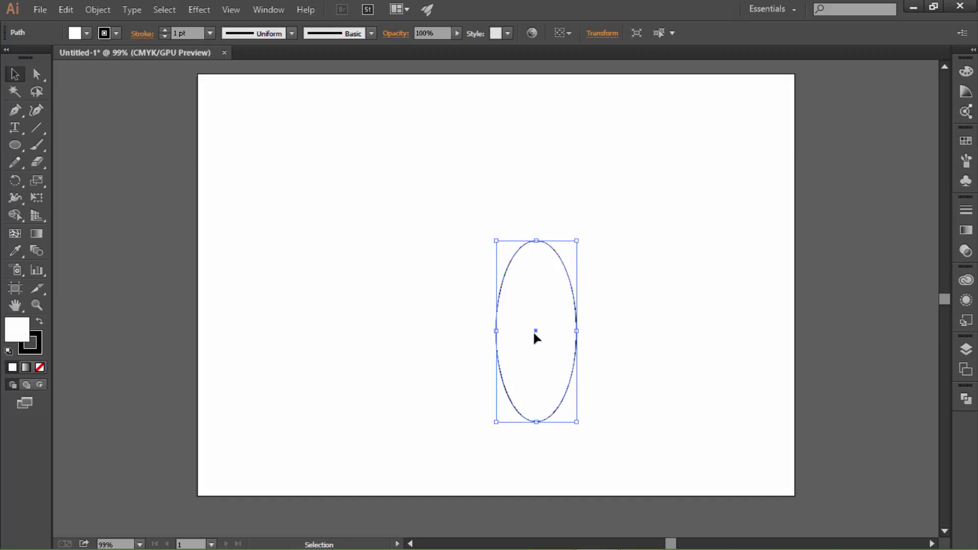
drag(534, 329, 479, 248)
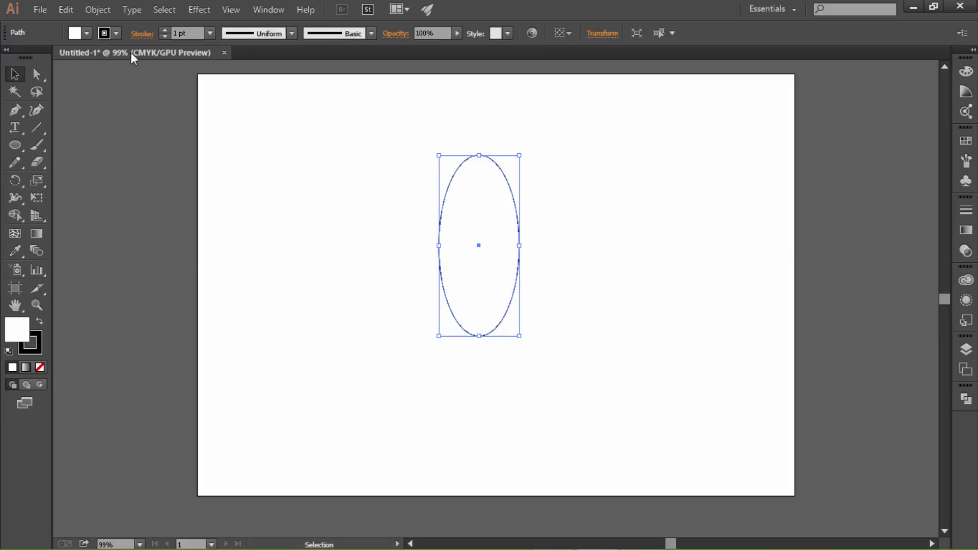
click(117, 35)
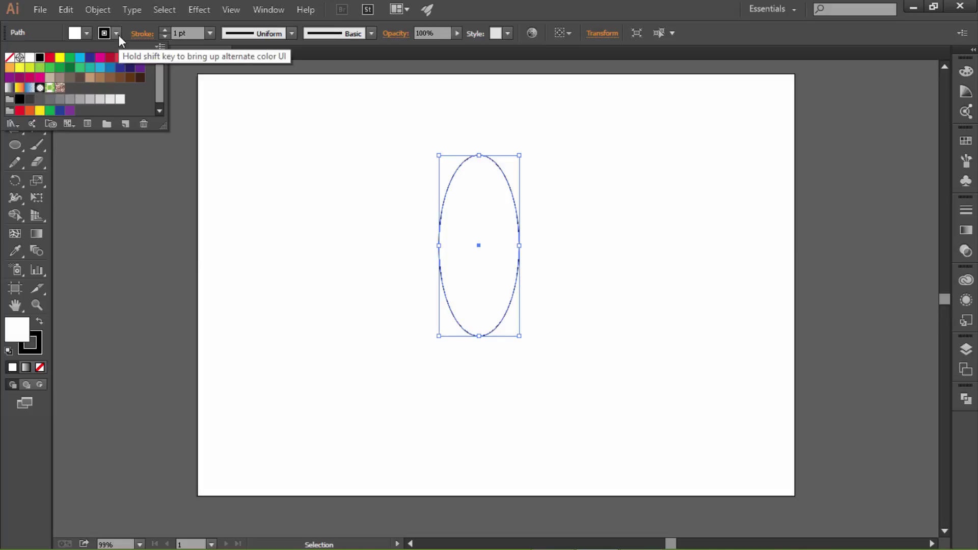
click(11, 58)
click(117, 34)
click(117, 34)
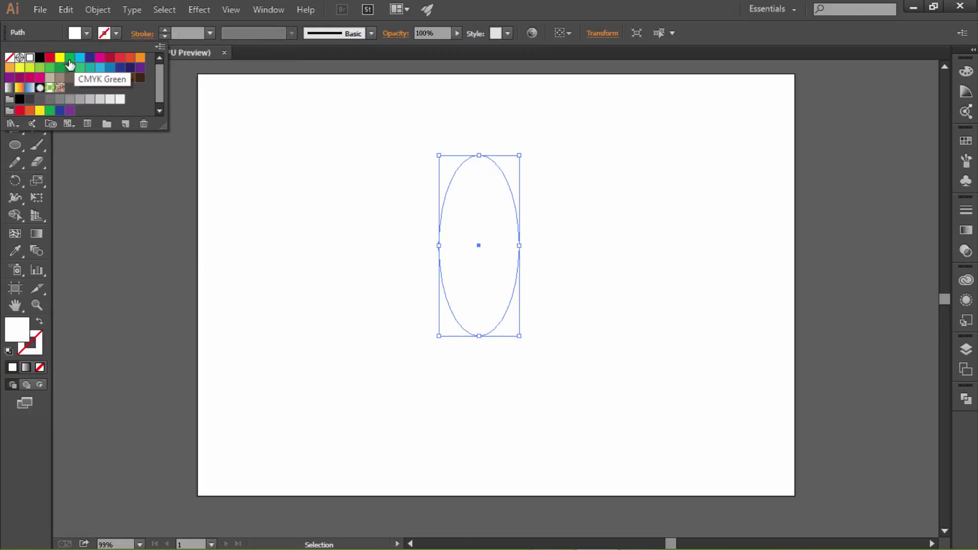
click(89, 57)
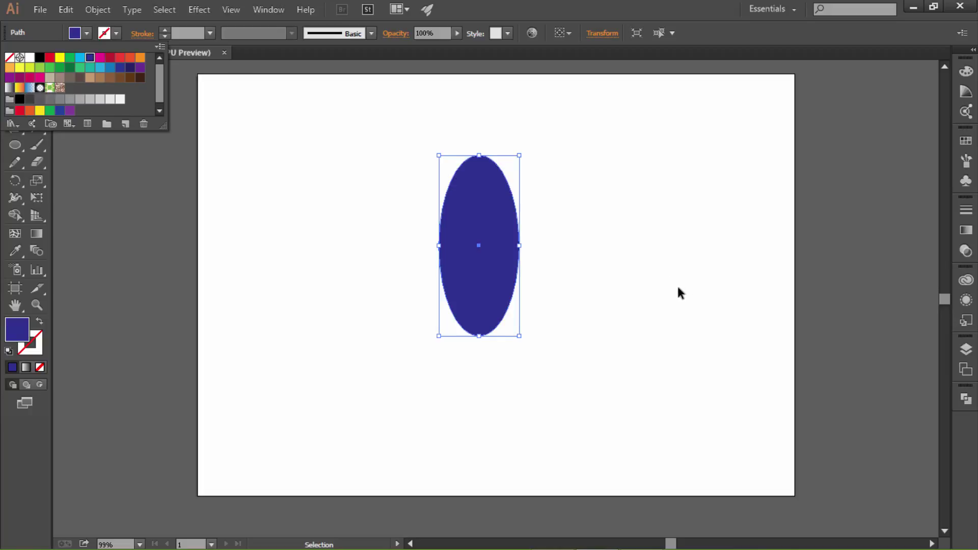
key(ctrl+1)
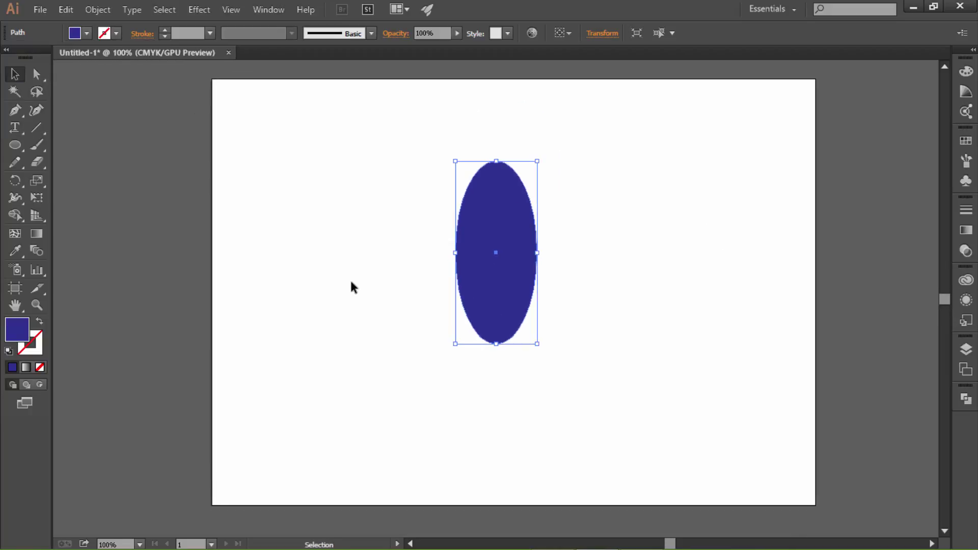
- Copy the ellipse rotated 30°, then repeat with Ctrl+D to build the flower
double_click(16, 179)
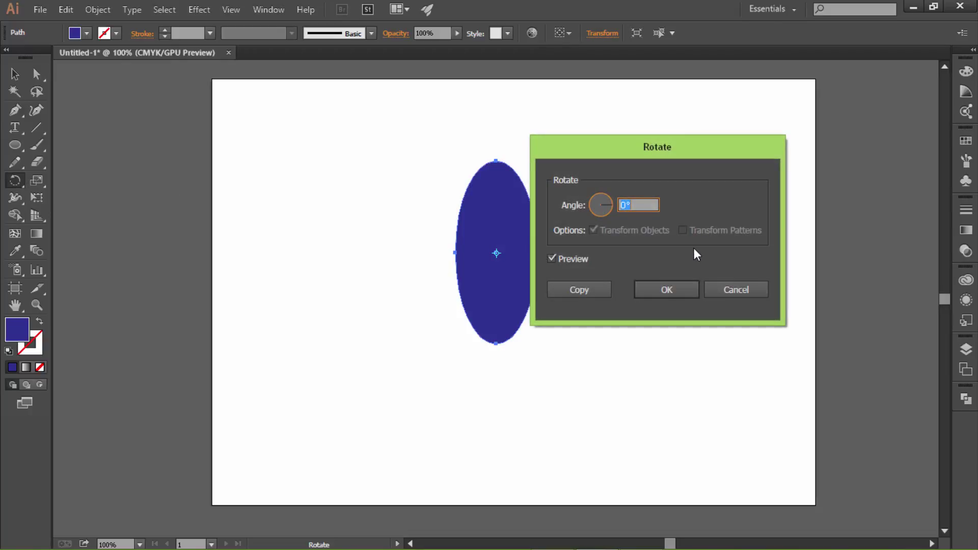
text(30)
click(576, 294)
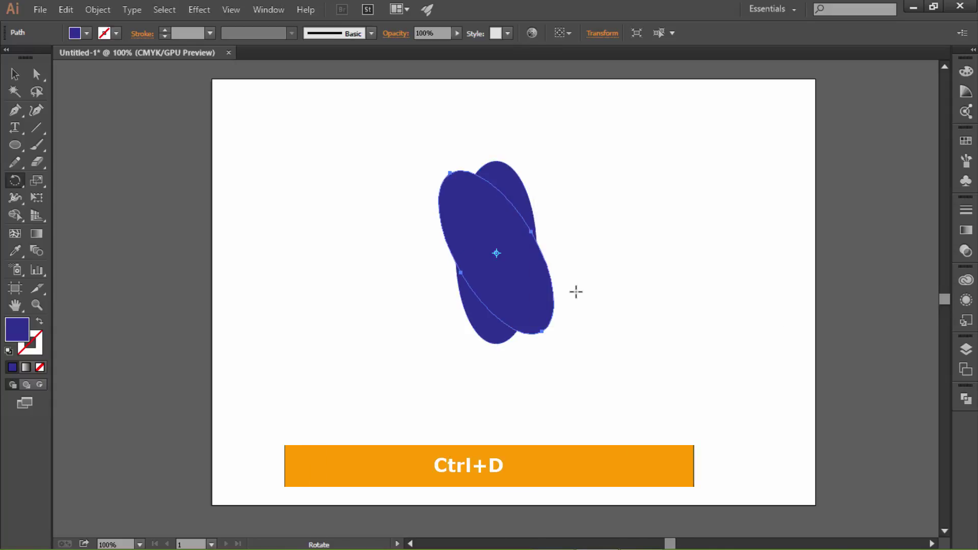
key(ctrl)
key(ctrl+d)
key(ctrl+d)
key(ctrl+d)
key(ctrl+d)
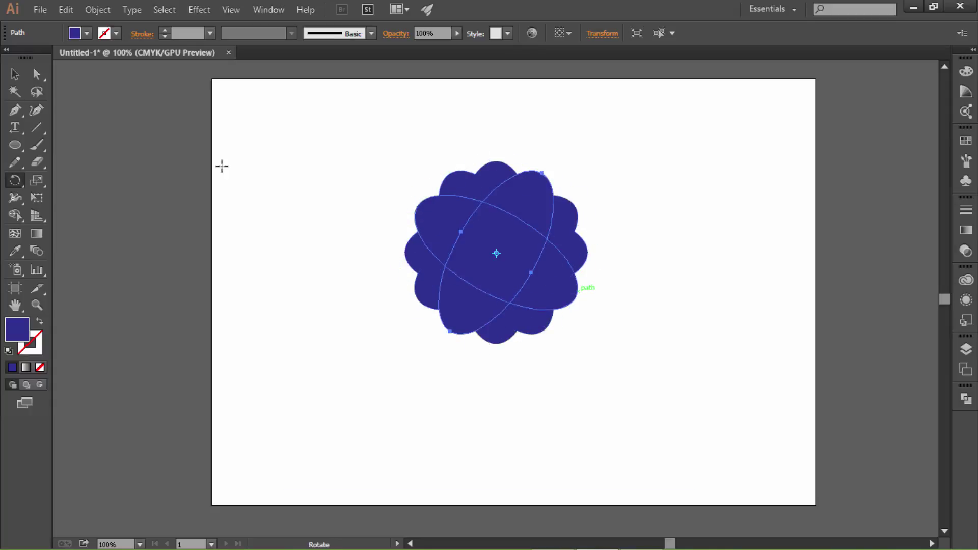
click(19, 73)
- Select all six ellipses and apply Pathfinder Divide
drag(352, 144, 637, 383)
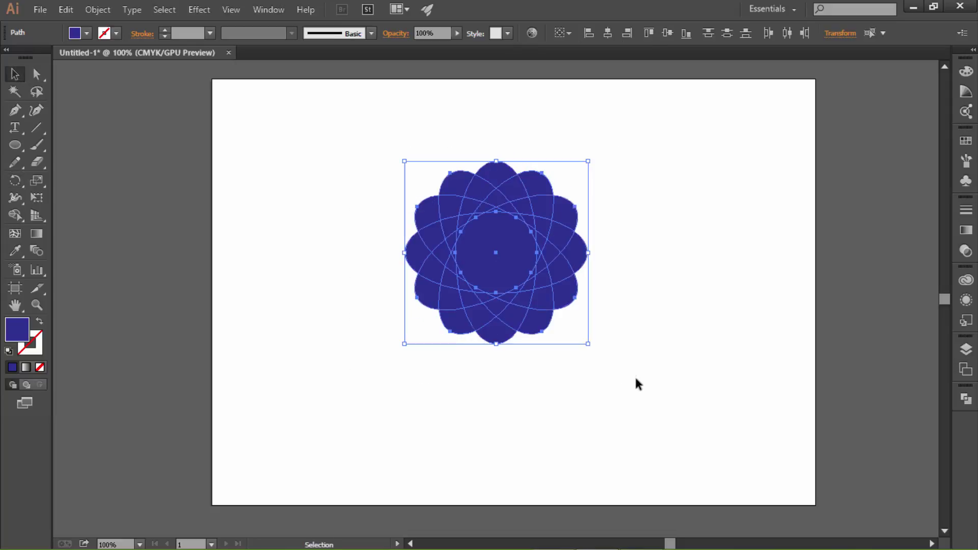
ctrl+click(530, 282)
drag(520, 284, 582, 316)
key(space)
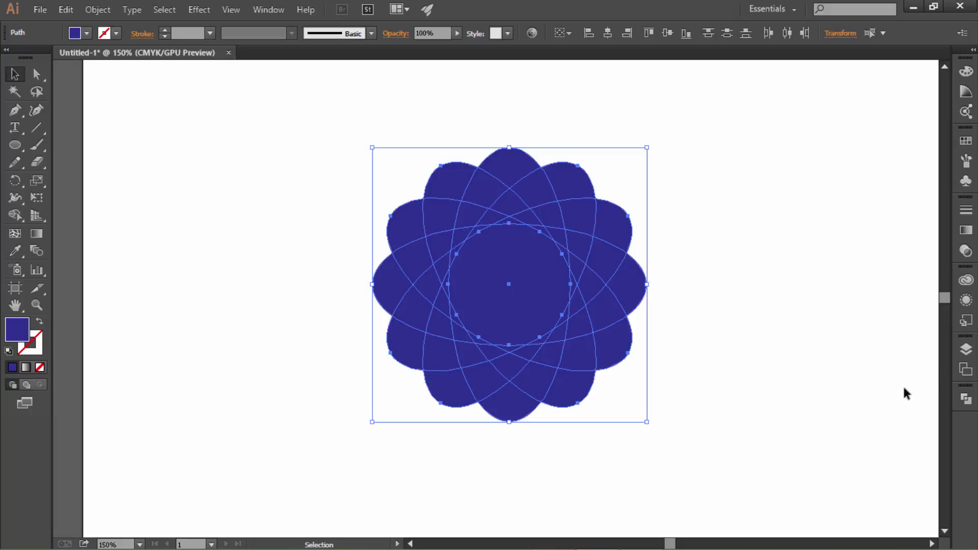
click(965, 399)
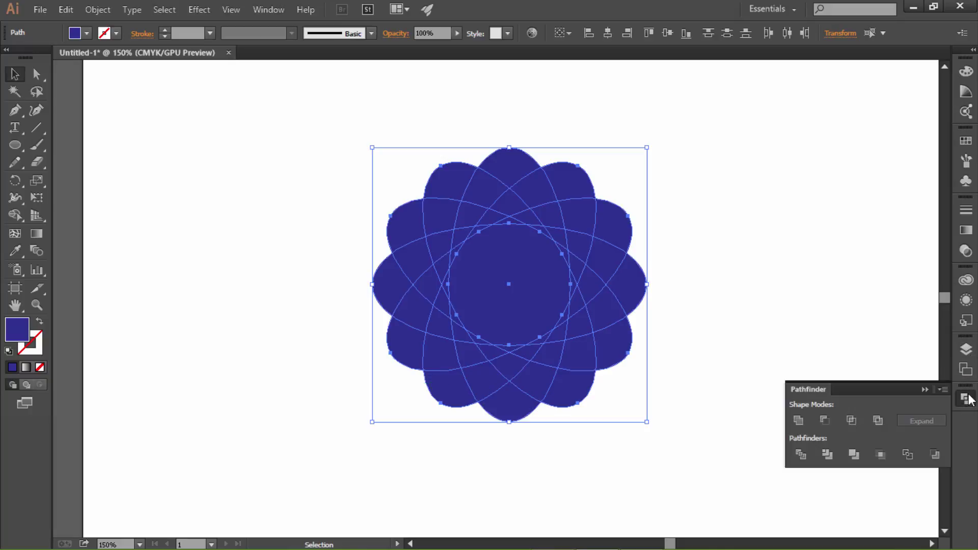
click(796, 454)
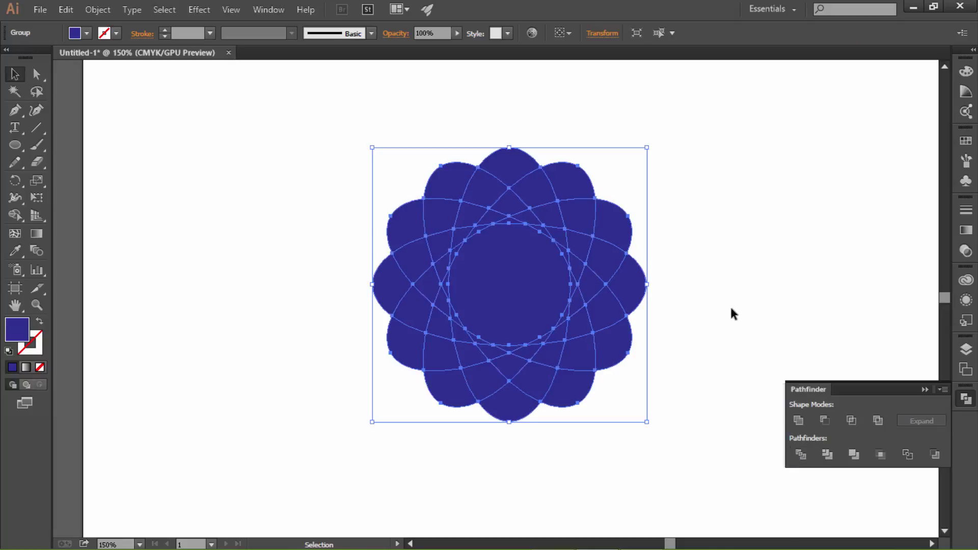
- Delete the central piece with Direct Selection, leaving a hollow octagonal middle
click(93, 147)
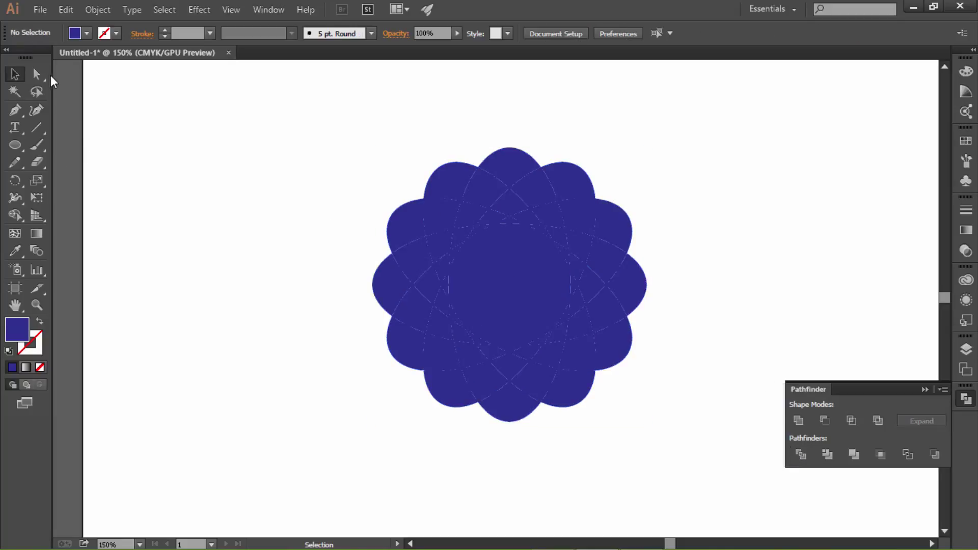
click(37, 74)
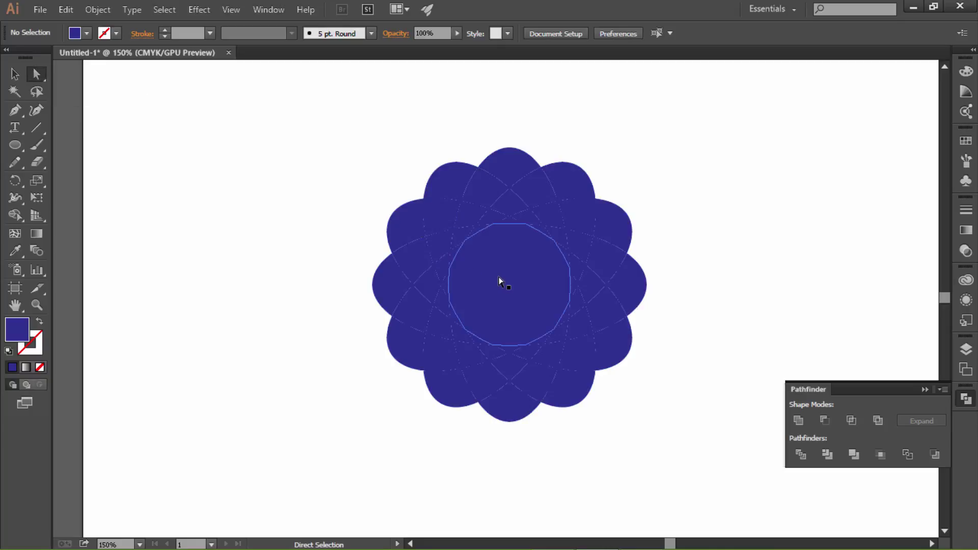
click(498, 278)
key(Delete)
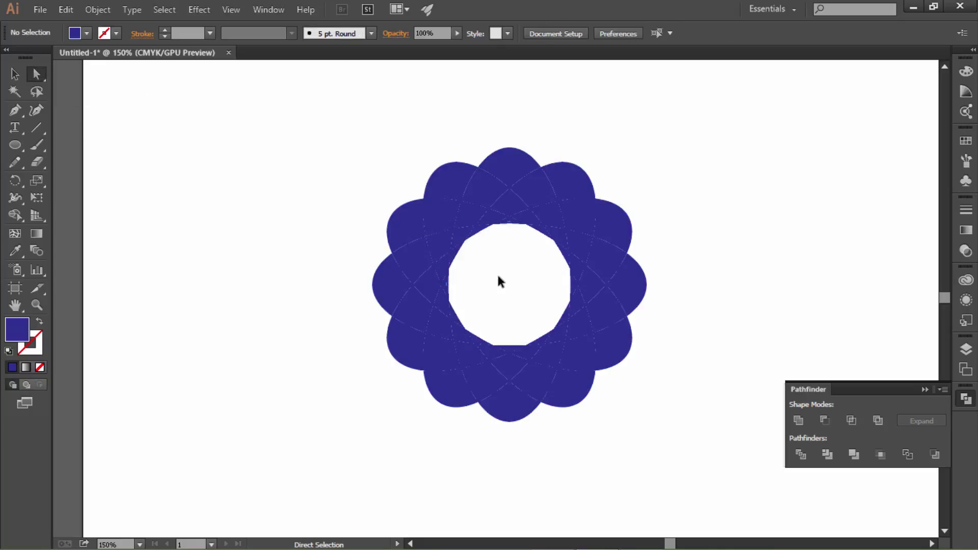
ctrl+click(524, 244)
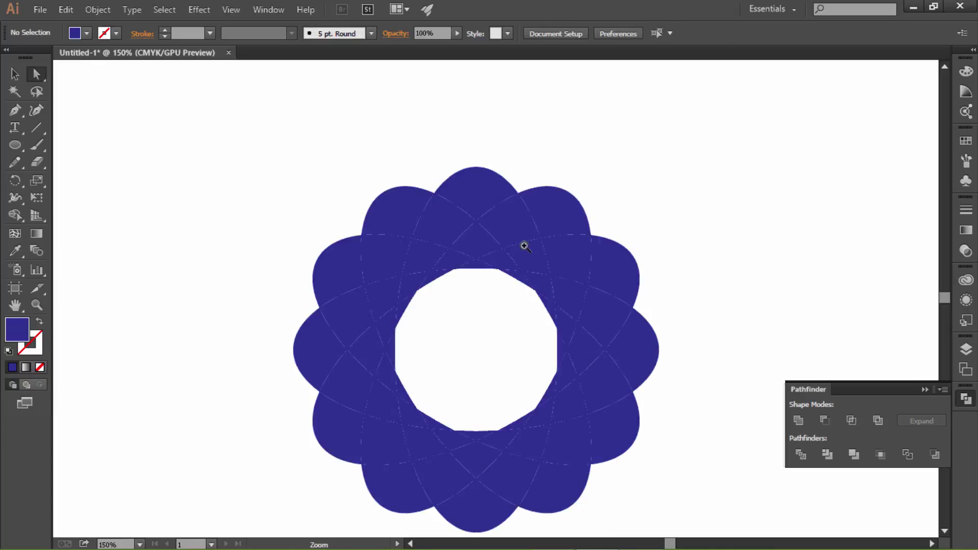
drag(509, 255, 493, 209)
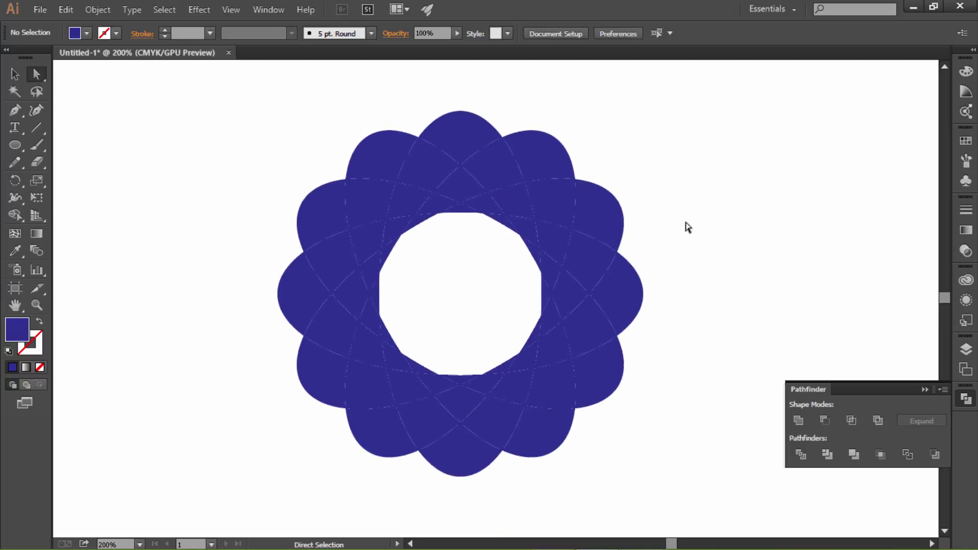
- Try a red Live Paint Bucket fill, dismiss the warning, then select the whole flower
click(20, 218)
drag(20, 218, 81, 236)
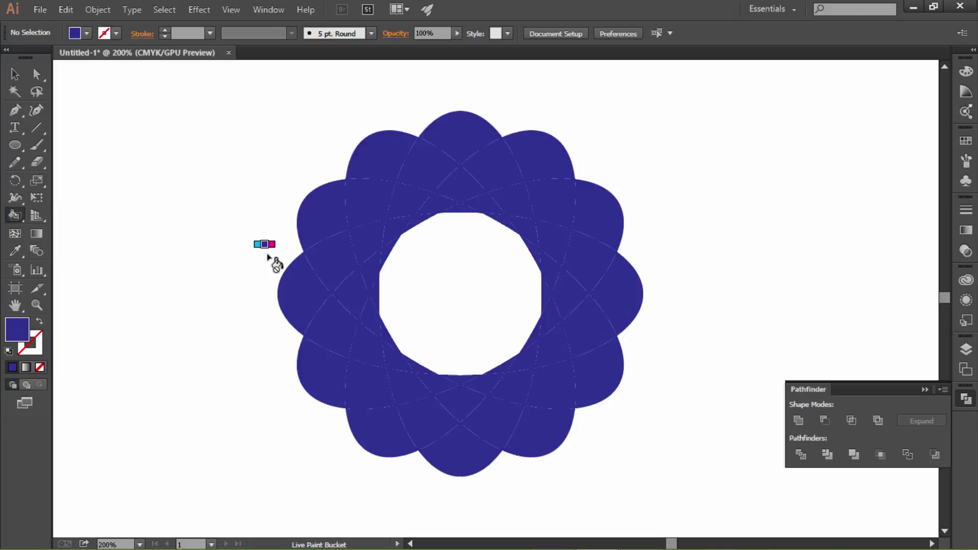
key(Right)
key(Right)
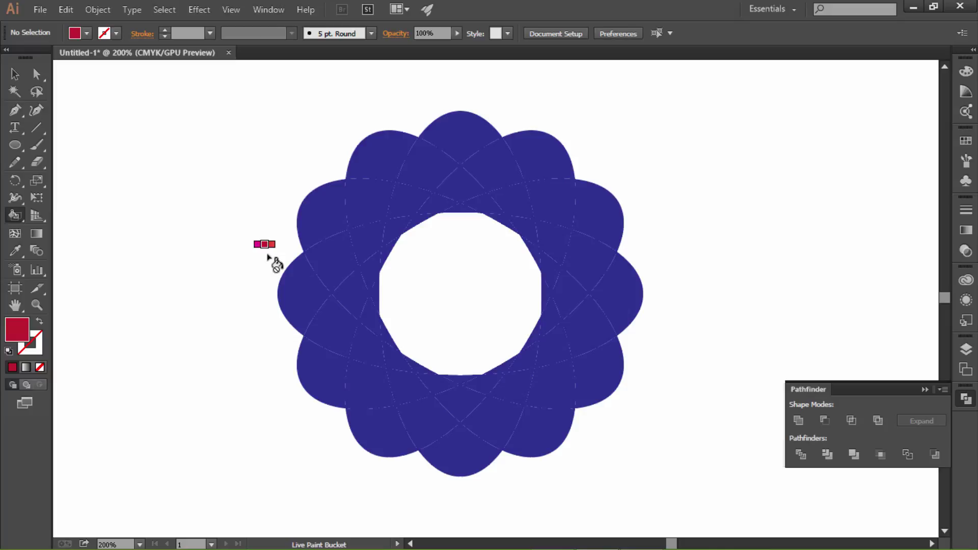
key(Right)
key(Right)
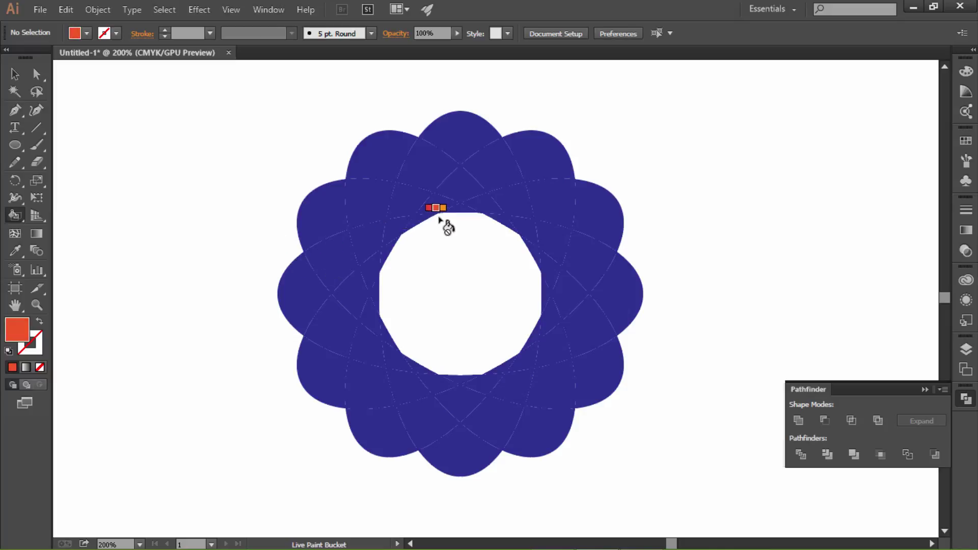
click(442, 210)
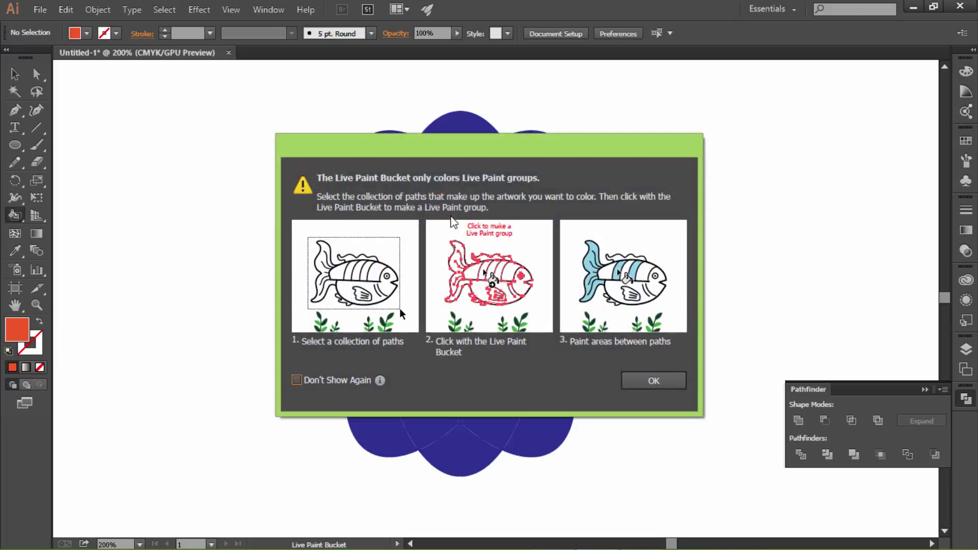
click(655, 381)
click(15, 75)
mouse_move(213, 109)
mouse_down()
mouse_move(667, 418)
mouse_move(723, 481)
mouse_up()
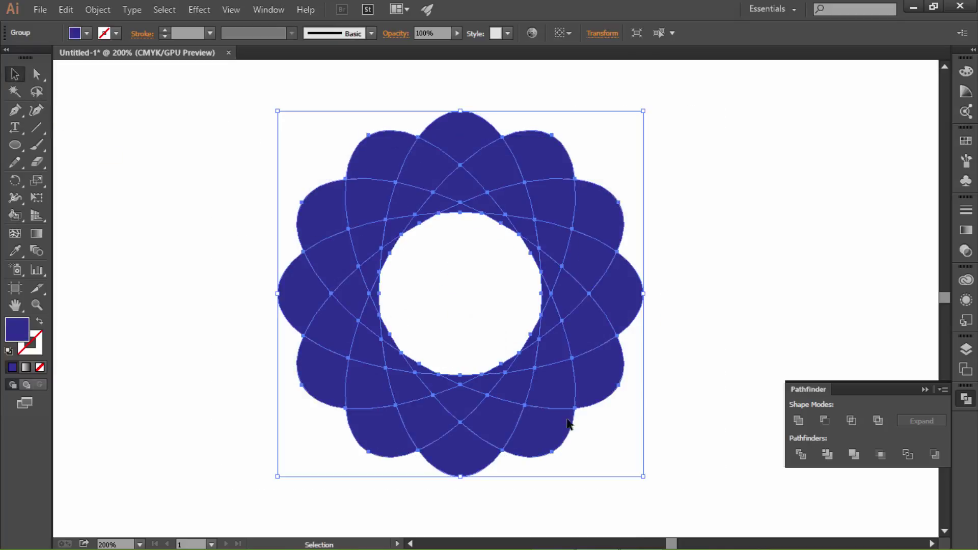
- Paint the twelve small triangles around the hollow centre red with the Live Paint Bucket
click(23, 216)
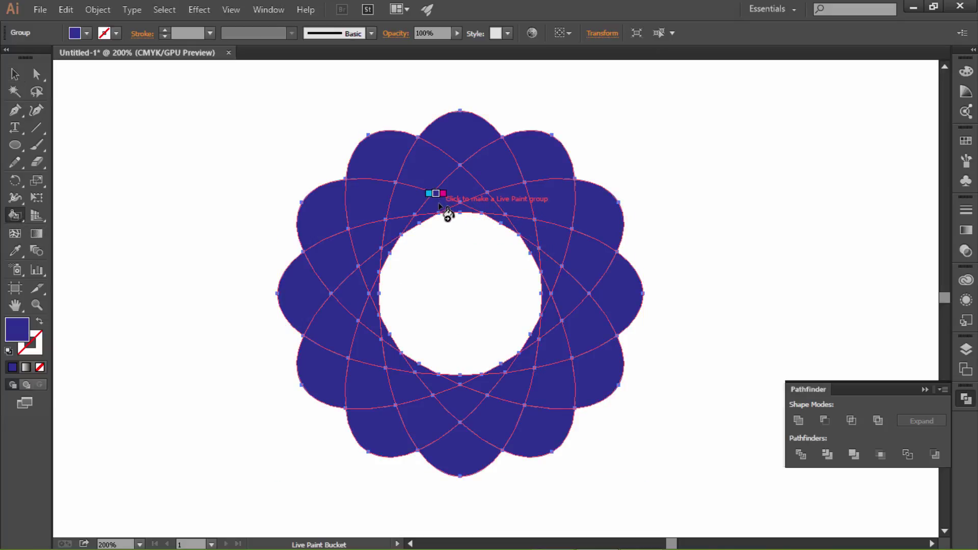
key(Right)
key(Right)
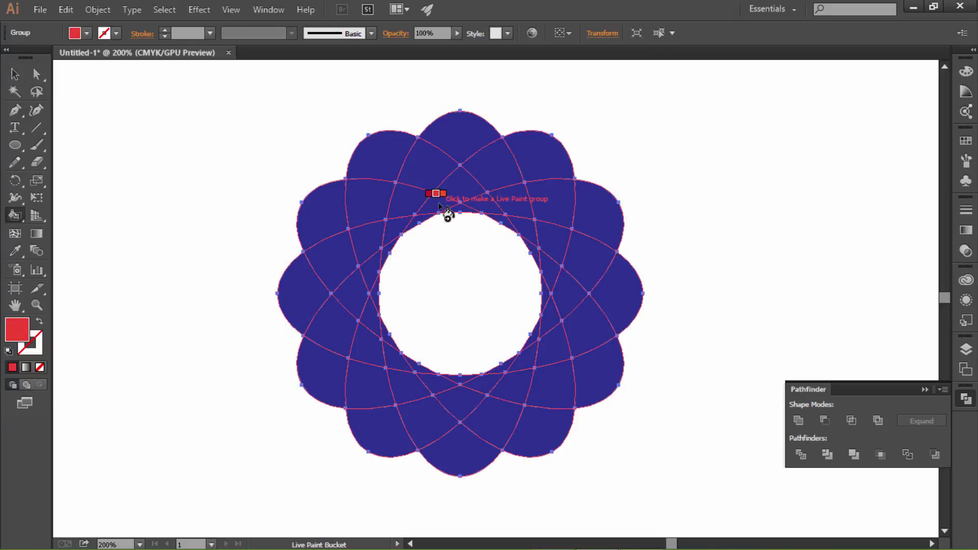
click(438, 202)
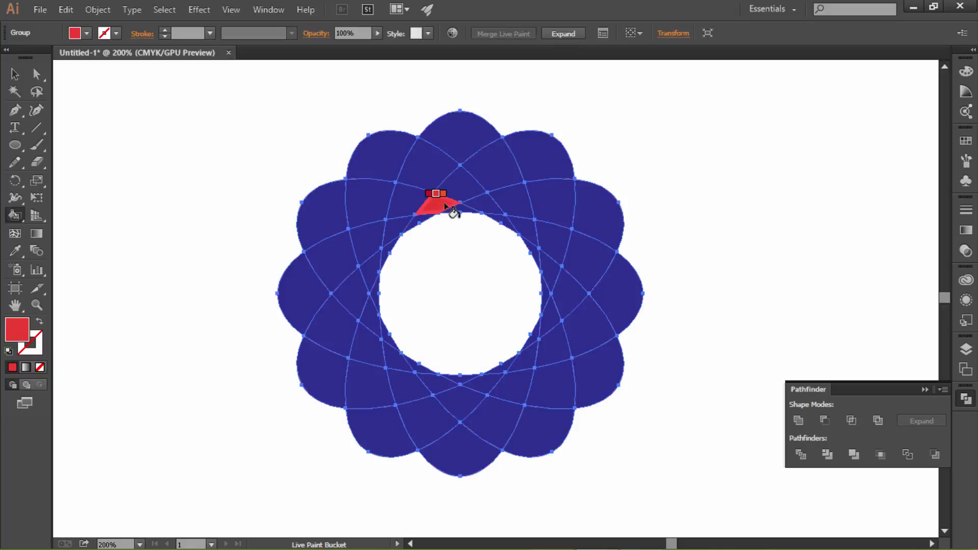
click(490, 214)
click(527, 228)
click(547, 270)
click(550, 318)
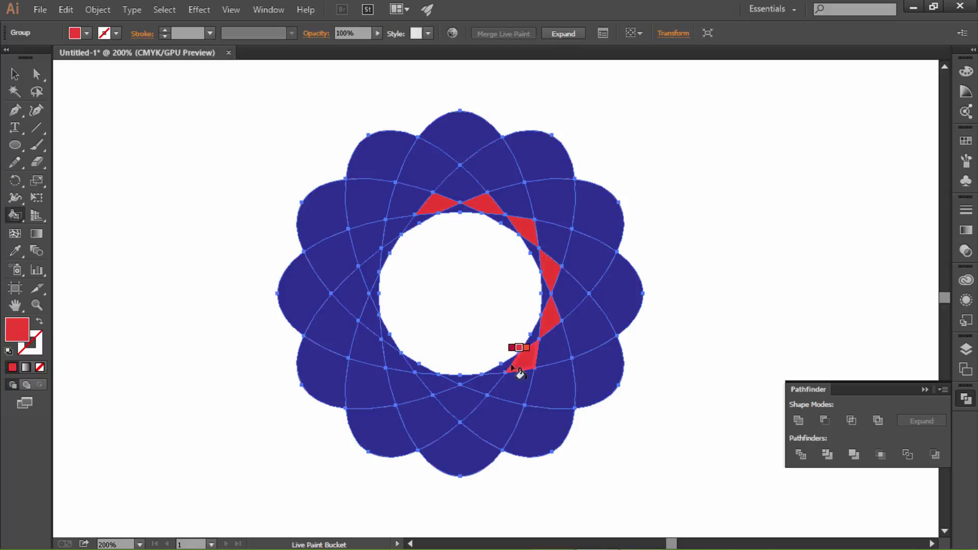
click(520, 355)
click(481, 382)
click(437, 382)
click(394, 360)
click(375, 316)
click(371, 264)
click(400, 236)
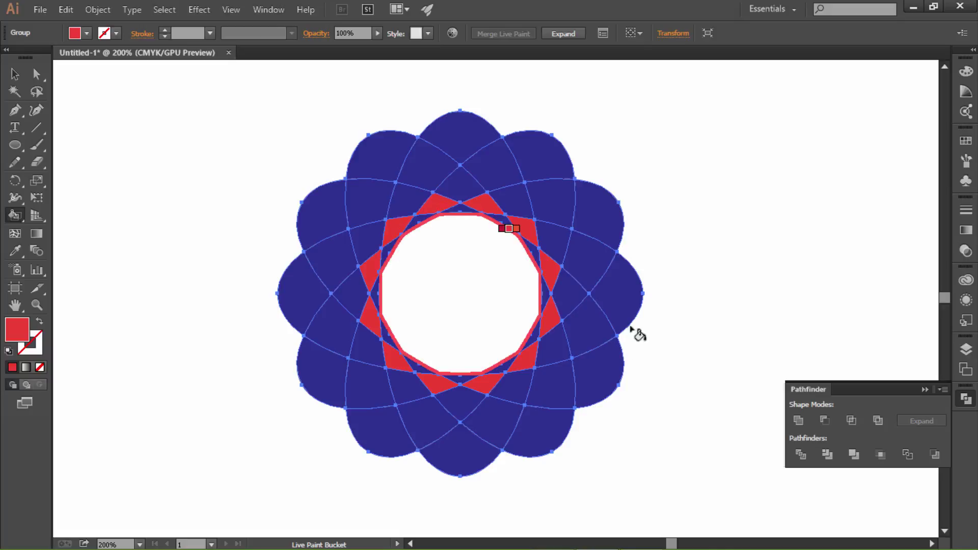
- Paint the twelve faces just outside the red triangles yellow-green
key(Right)
key(Right)
key(Right)
key(Right)
key(Right)
key(Right)
key(Right)
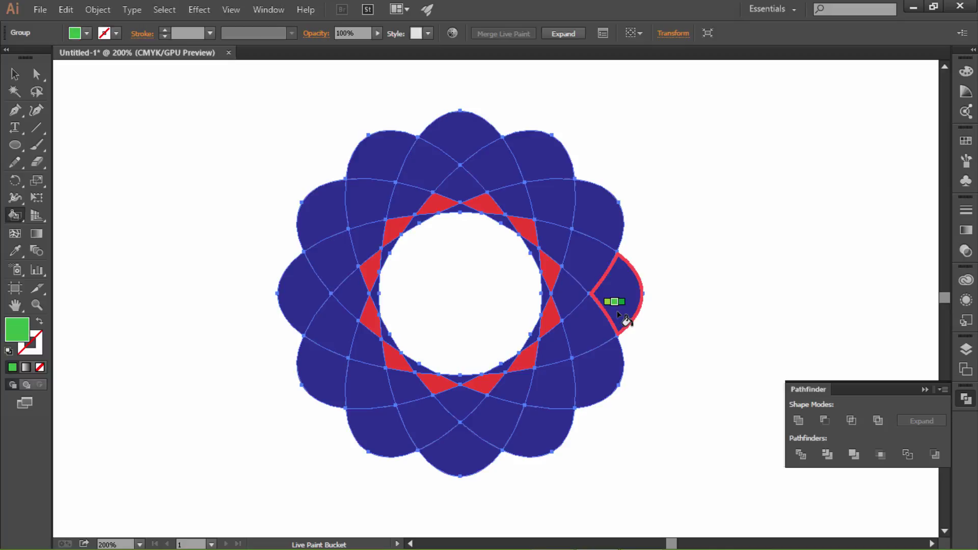
key(Left)
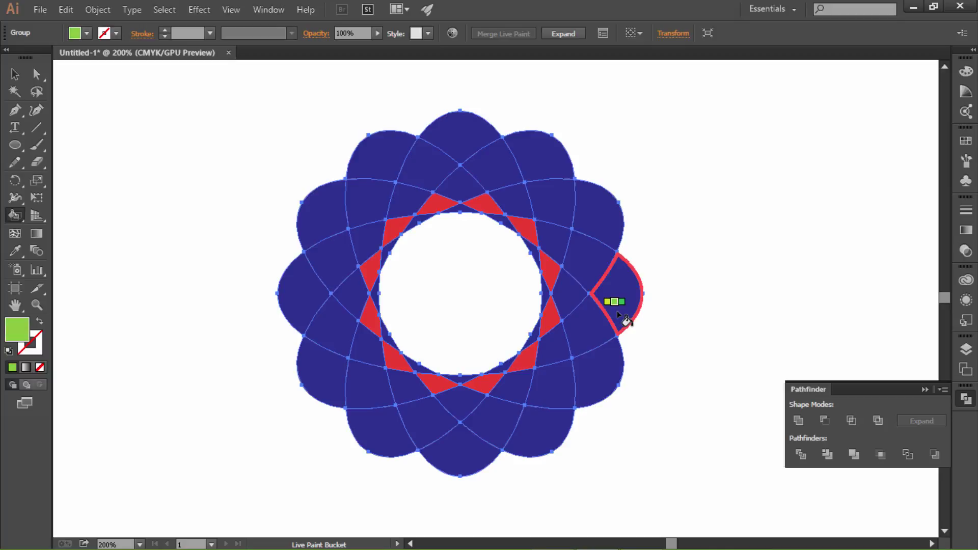
click(572, 291)
click(553, 351)
click(519, 384)
click(461, 402)
click(410, 389)
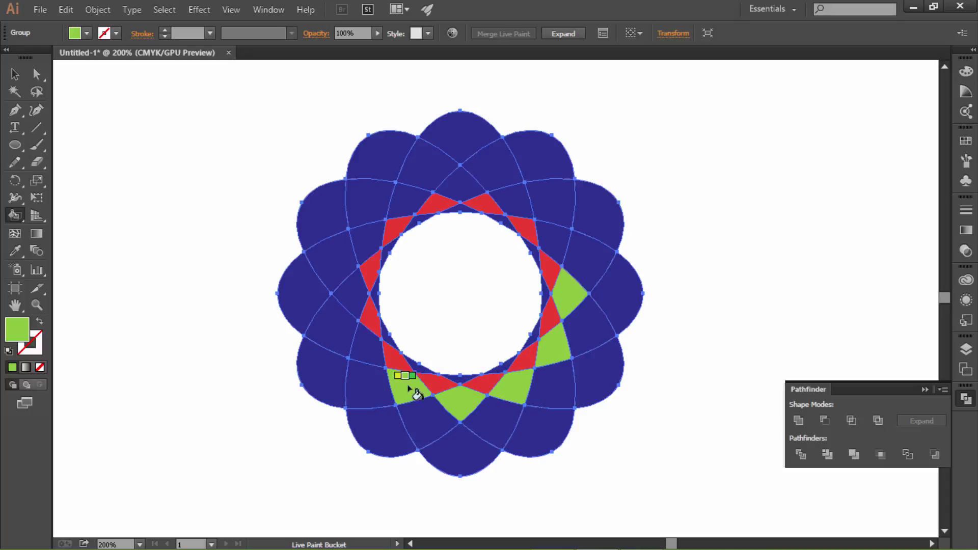
click(362, 343)
click(349, 292)
click(368, 235)
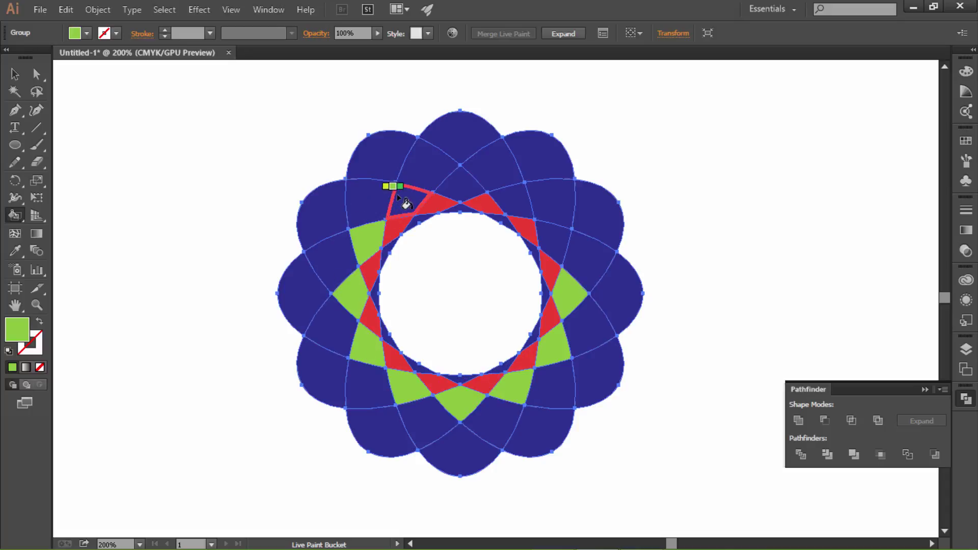
click(410, 201)
click(460, 182)
click(509, 199)
click(549, 230)
key(Right)
key(Right)
key(Right)
key(Right)
key(Right)
key(Right)
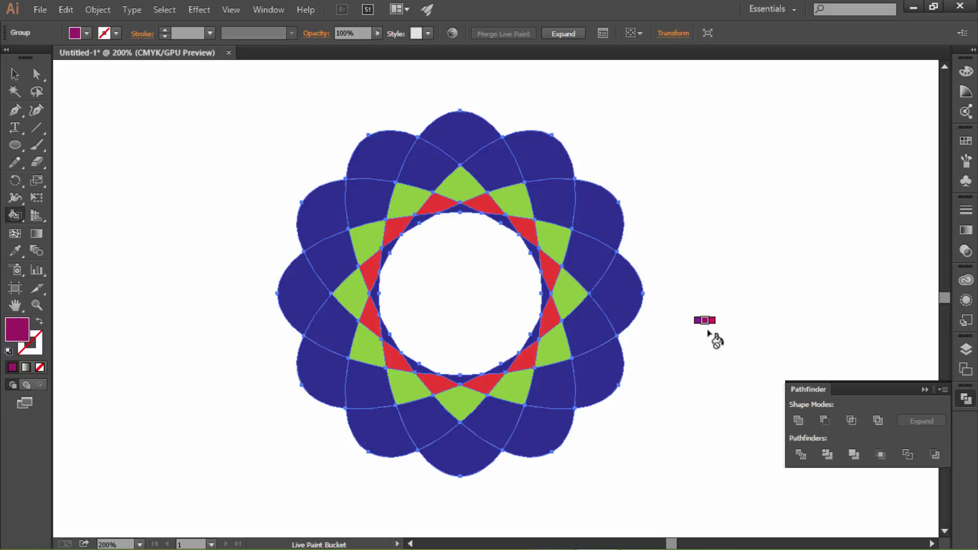
- Paint the twelve petal faces beyond the green ring magenta, leaving the tips blue
key(Right)
click(588, 263)
click(586, 321)
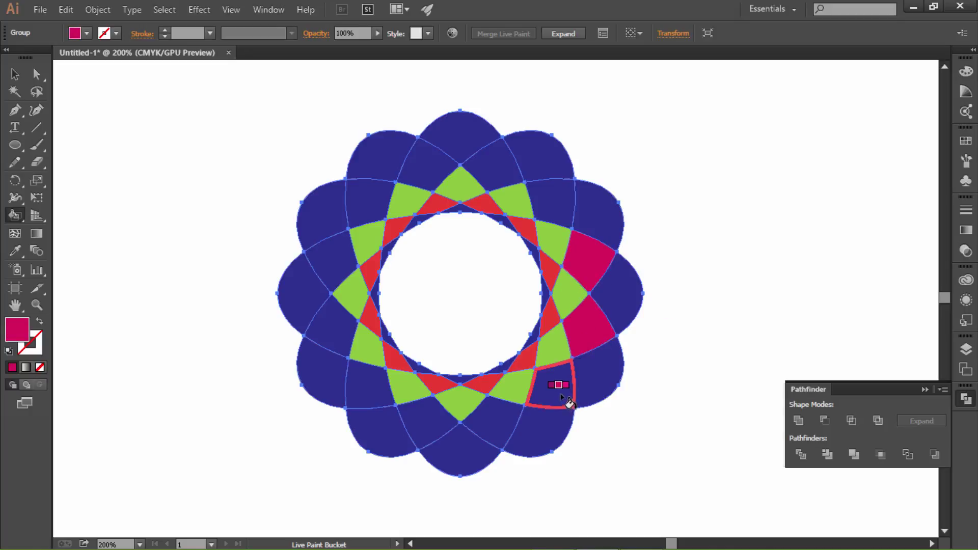
click(555, 384)
click(480, 421)
click(434, 425)
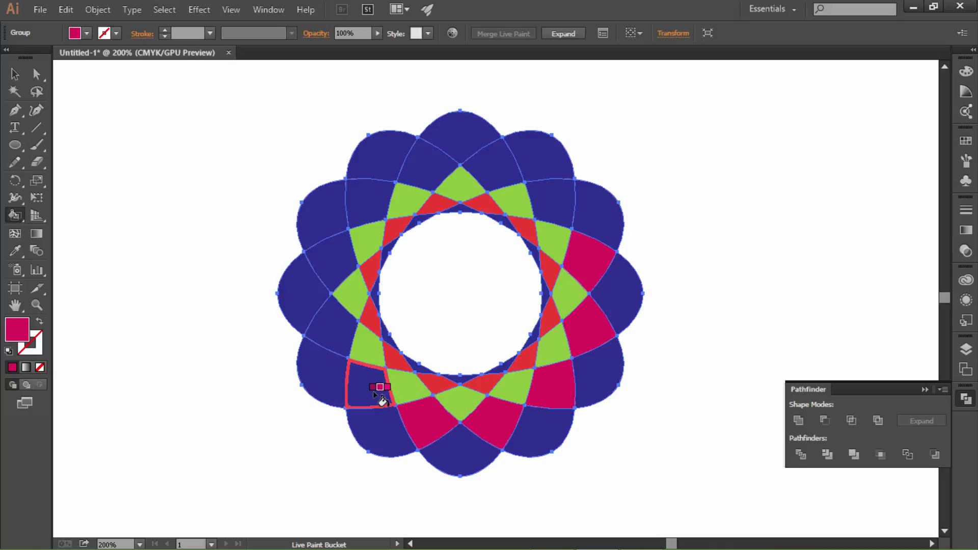
click(372, 388)
click(337, 323)
click(334, 268)
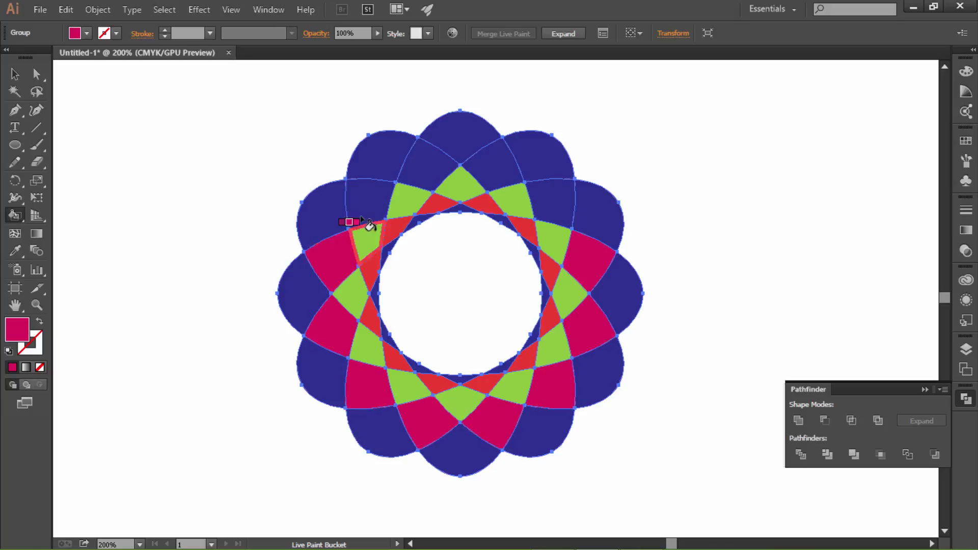
click(377, 204)
click(417, 164)
click(489, 168)
click(560, 192)
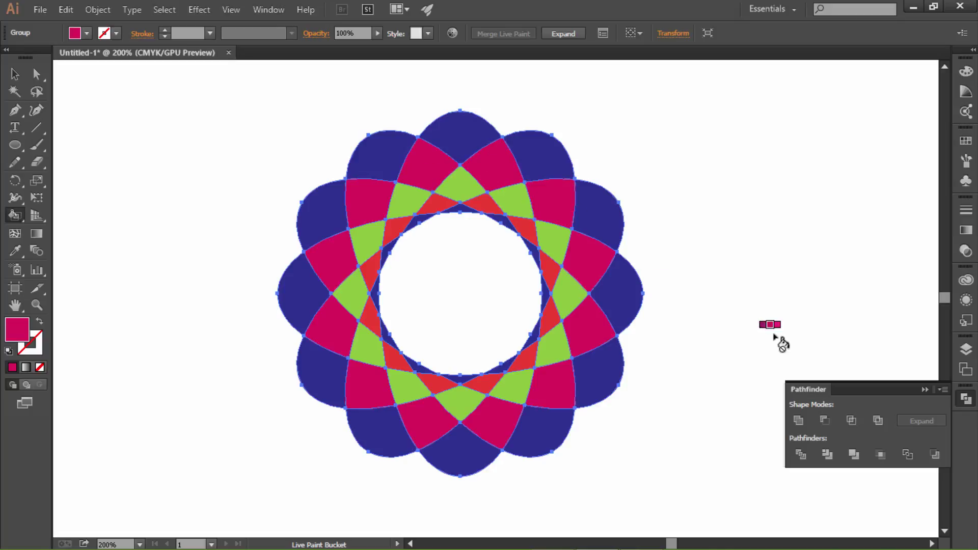
key(Right)
key(Right)
key(Right)
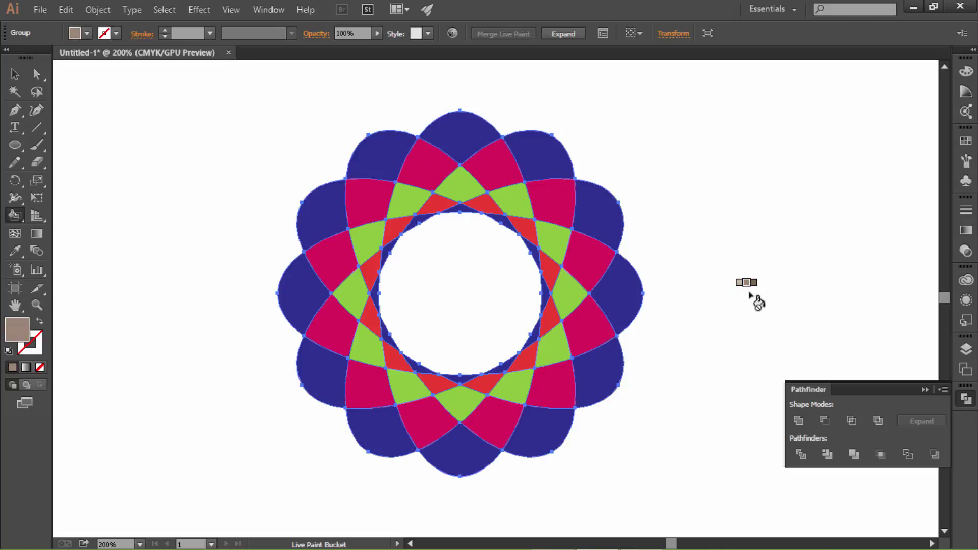
- Switch the Live Paint Bucket to yellow and repaint all ten blue outer petal tips yellow
key(Right)
key(Right)
key(Right)
key(Right)
key(Right)
key(Right)
key(Right)
key(Right)
key(Right)
key(Right)
key(Right)
key(Right)
key(Right)
key(Right)
key(Right)
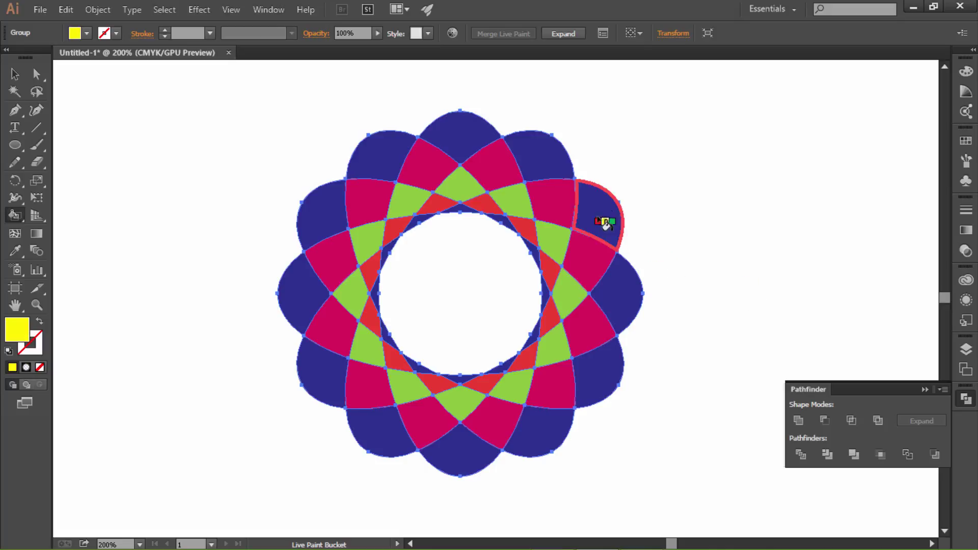
click(616, 289)
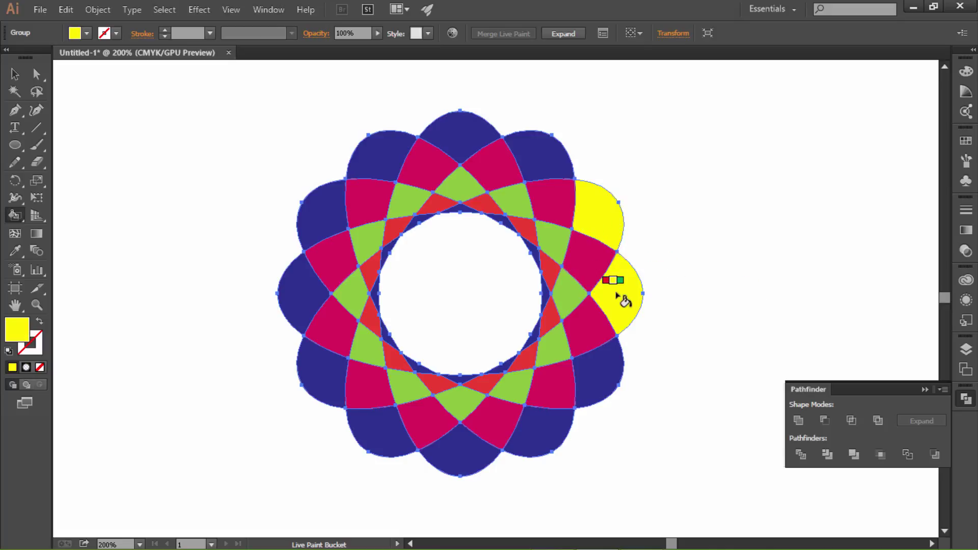
click(596, 359)
click(527, 441)
click(450, 454)
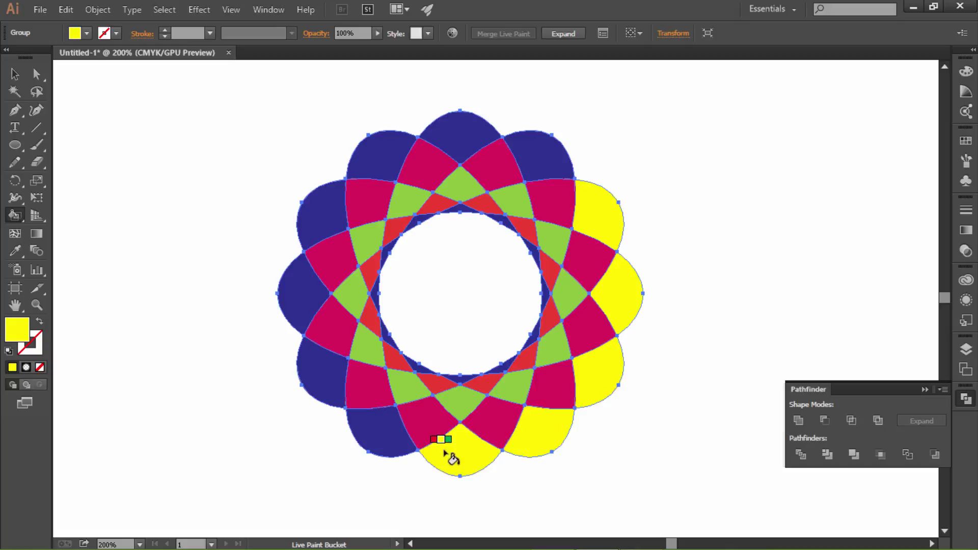
click(374, 435)
click(317, 377)
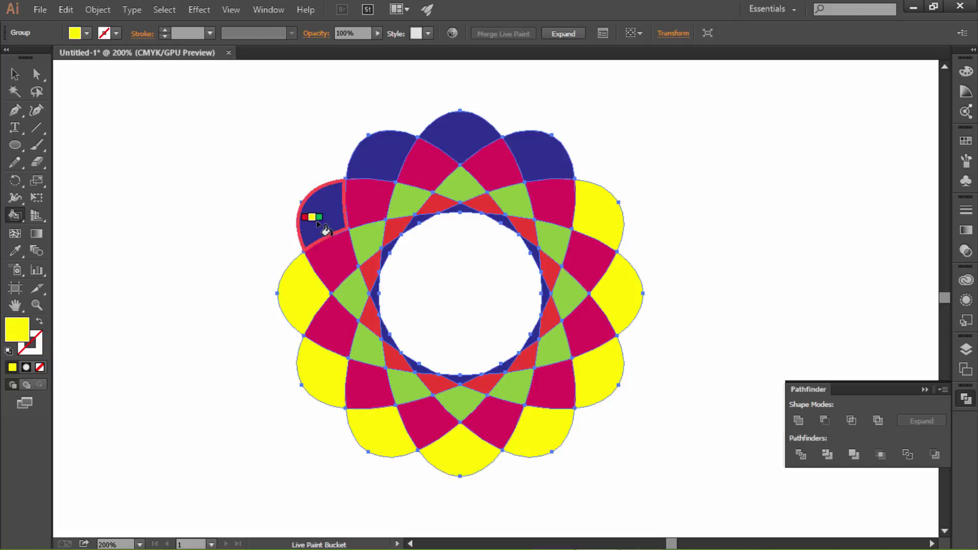
click(322, 211)
click(390, 152)
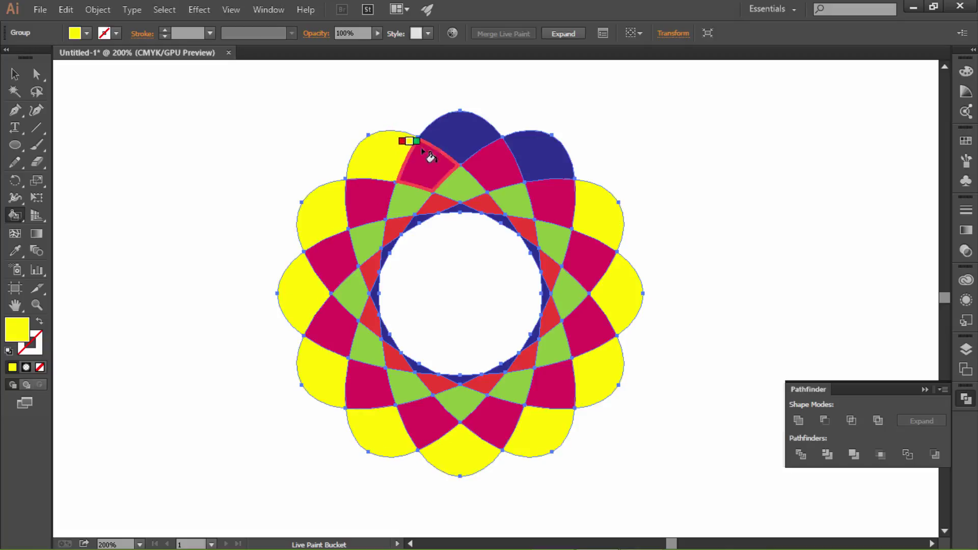
click(463, 145)
click(532, 153)
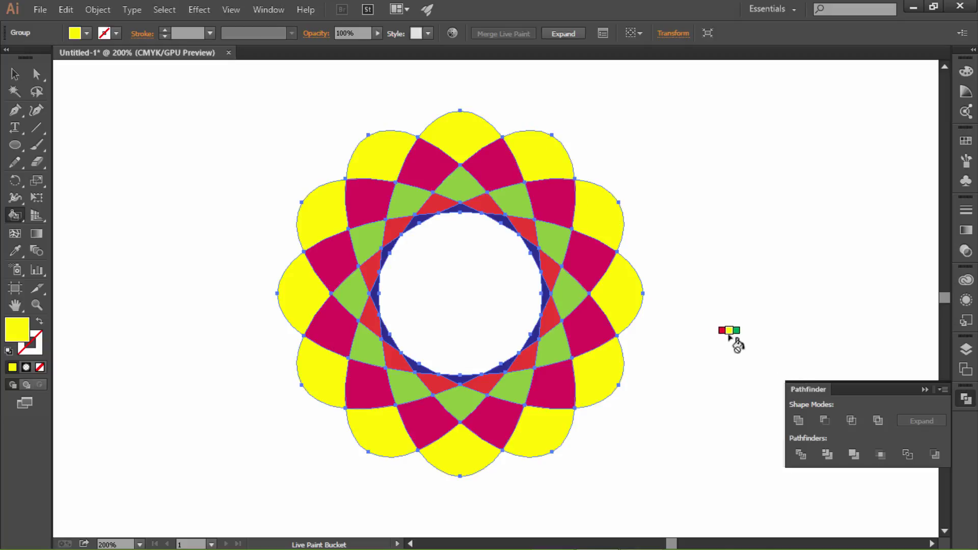